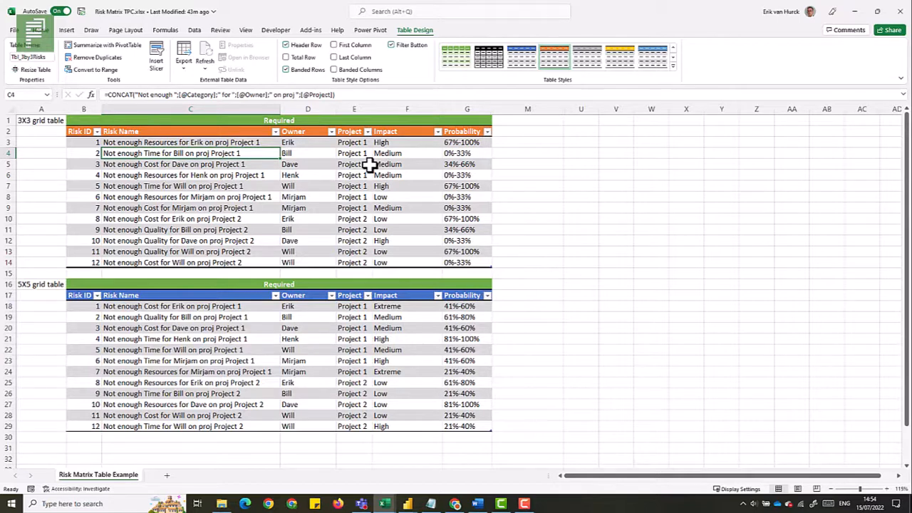
Examine the impact, probability and category lookup lists and grids beside the risk tables
{"action": "left_click", "coordinate": [542, 109]}
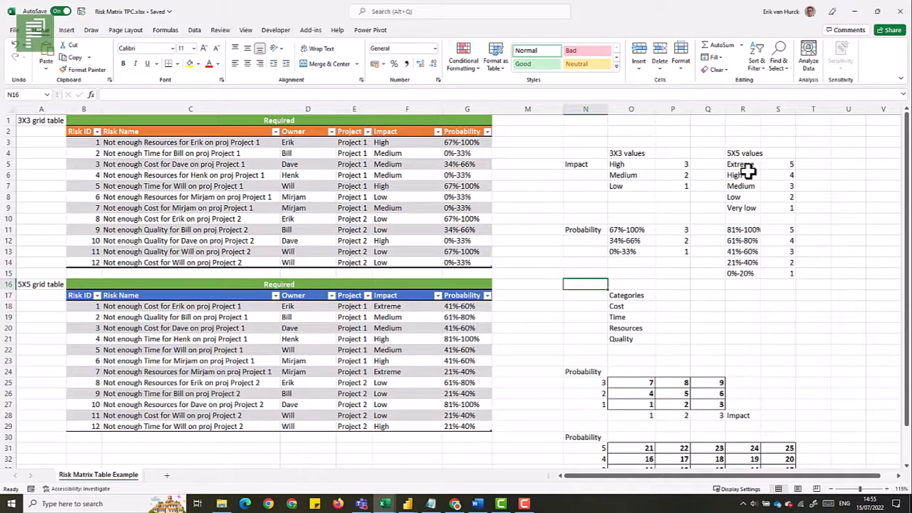
{"action": "left_click_drag", "start_coordinate": [634, 306], "coordinate": [644, 340]}
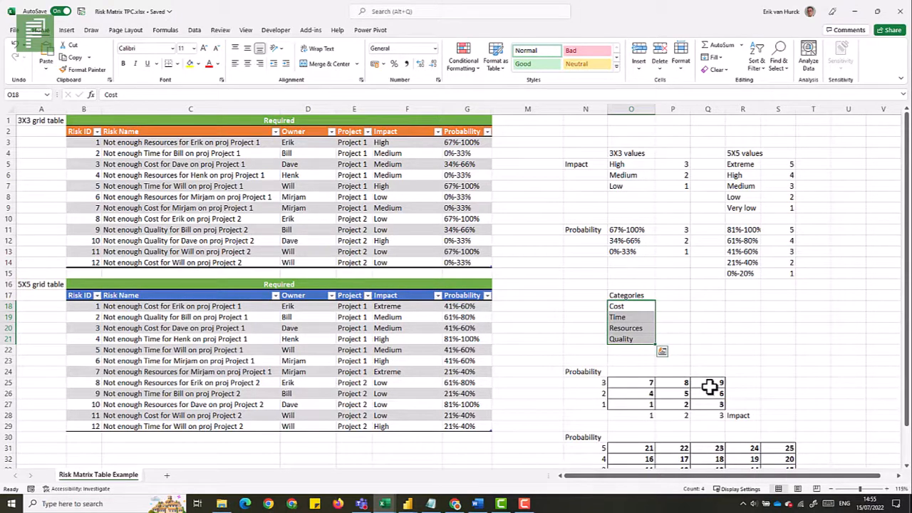
{"action": "scroll", "coordinate": [705, 387], "scroll_direction": "down", "scroll_amount": 2}
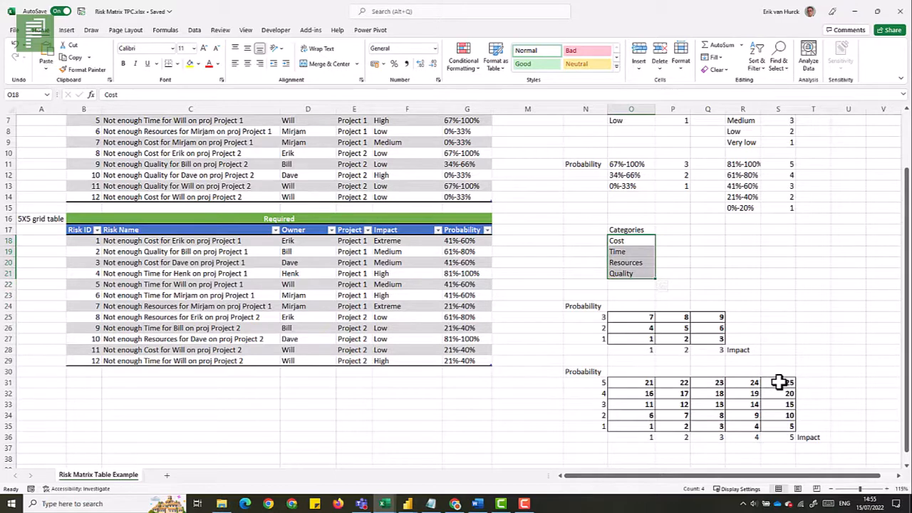
{"action": "scroll", "coordinate": [780, 383], "scroll_direction": "up", "scroll_amount": 2}
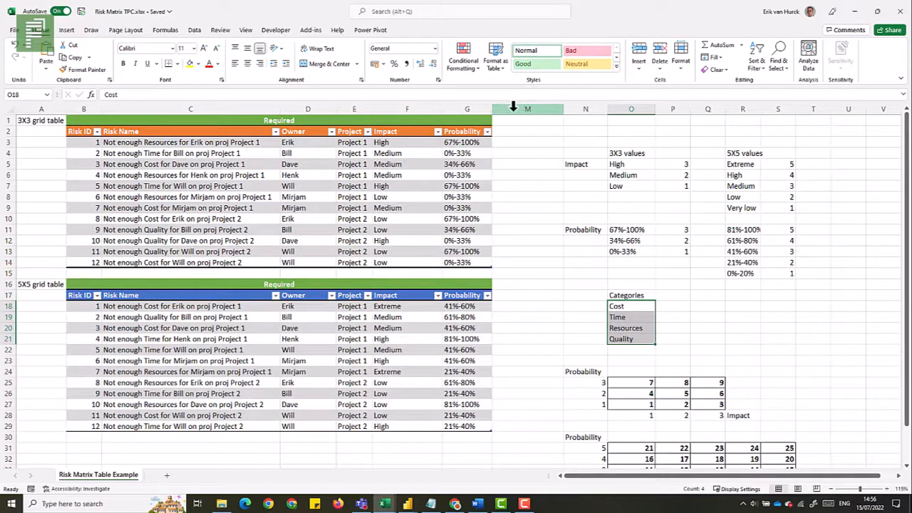
Unhide the hidden columns between the Probability column and column M
{"action": "left_click_drag", "start_coordinate": [513, 108], "coordinate": [483, 111]}
{"action": "right_click", "coordinate": [483, 111]}
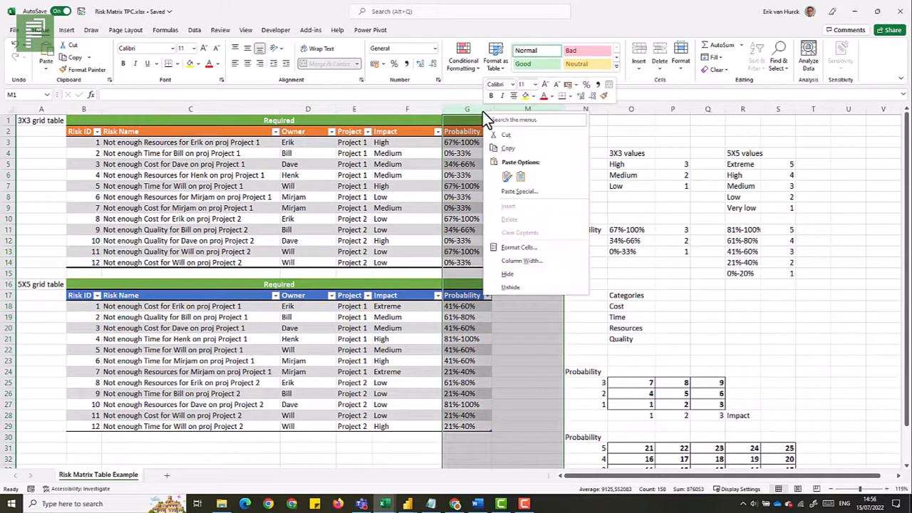
{"action": "left_click", "coordinate": [519, 288]}
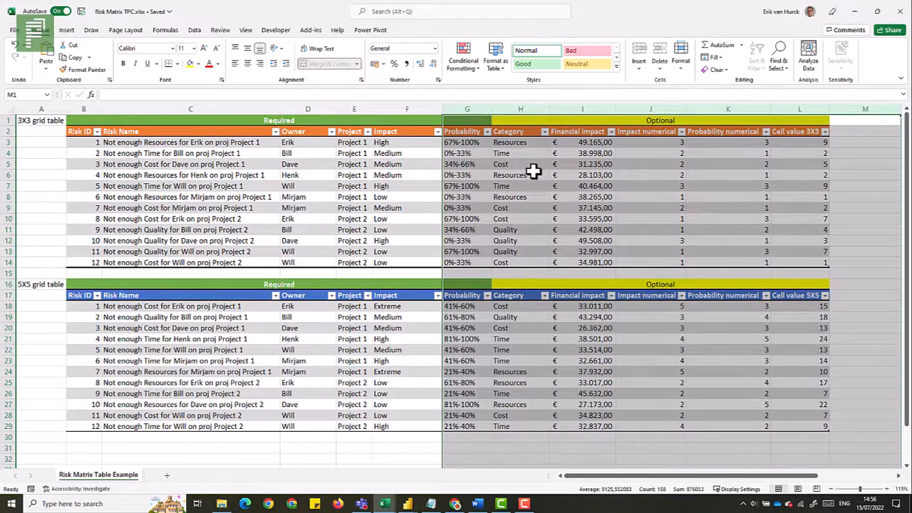
Inspect the cells and formulas of the optional Category, numerical and Cell value columns and the Risk Name column
{"action": "left_click", "coordinate": [519, 149]}
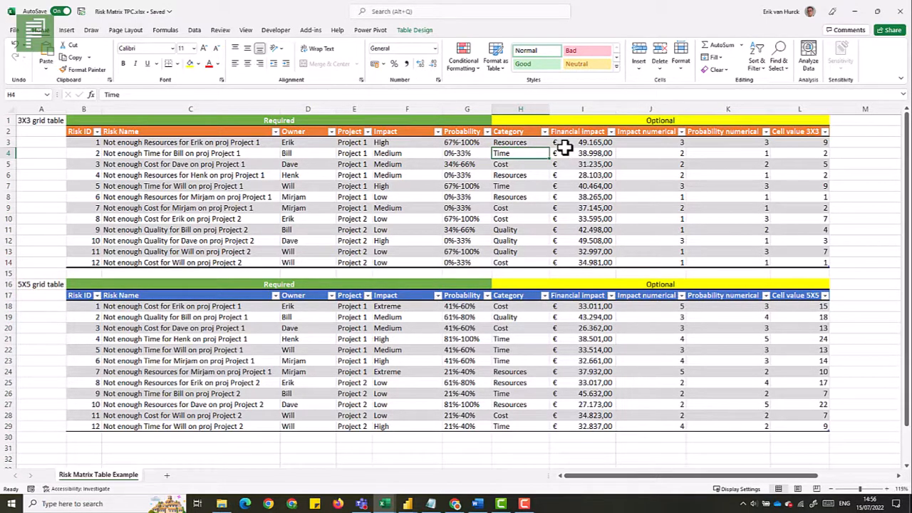
{"action": "left_click", "coordinate": [412, 150]}
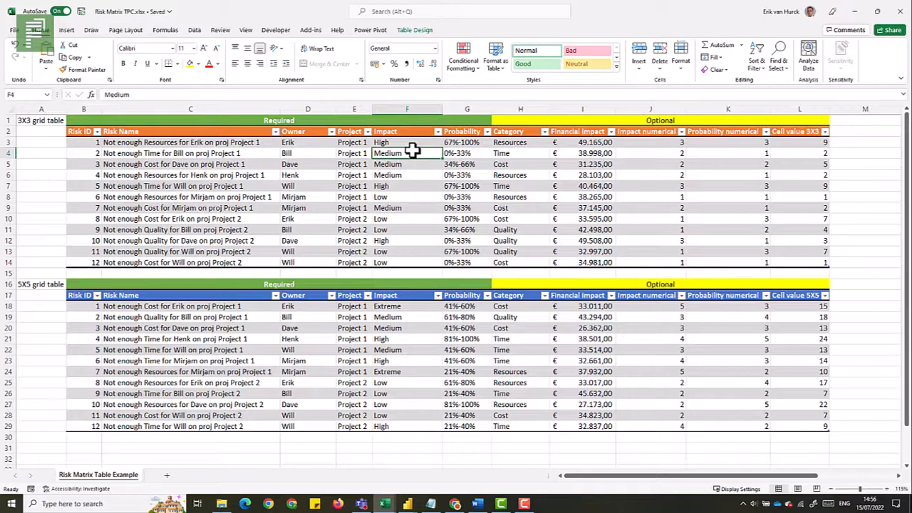
{"action": "left_click", "coordinate": [809, 164]}
{"action": "left_click_drag", "start_coordinate": [806, 142], "coordinate": [800, 188]}
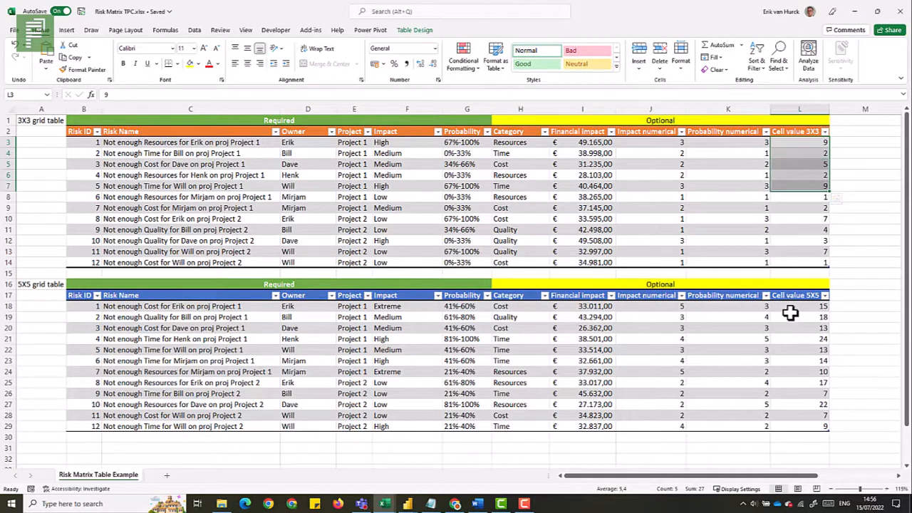
{"action": "left_click", "coordinate": [804, 146]}
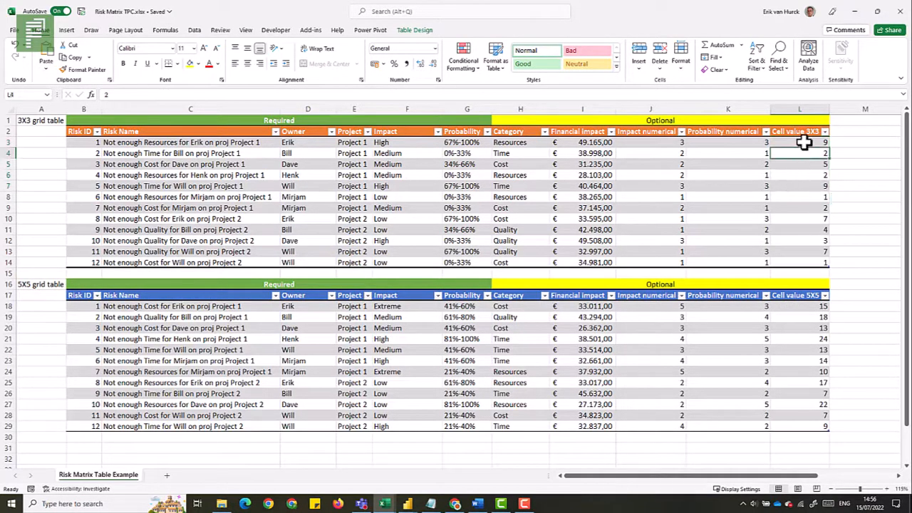
{"action": "left_click_drag", "start_coordinate": [806, 138], "coordinate": [800, 172]}
{"action": "left_click", "coordinate": [800, 174]}
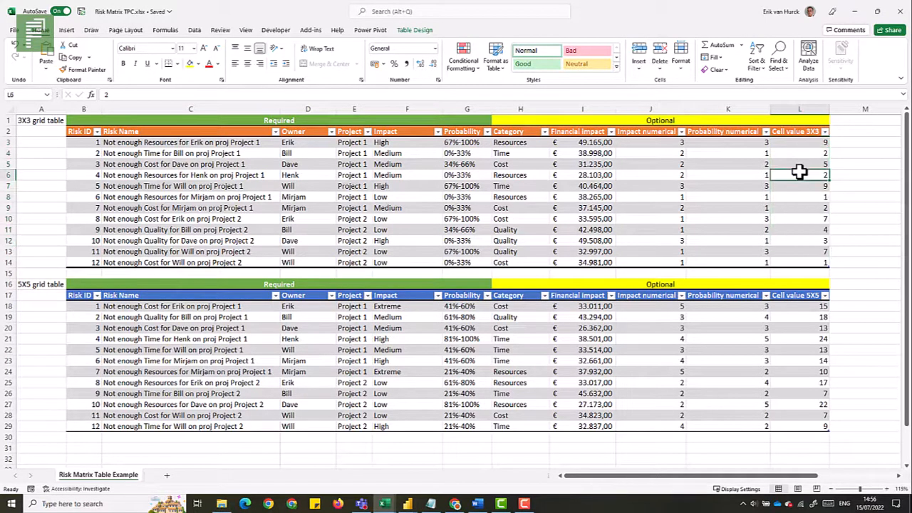
{"action": "left_click", "coordinate": [676, 145]}
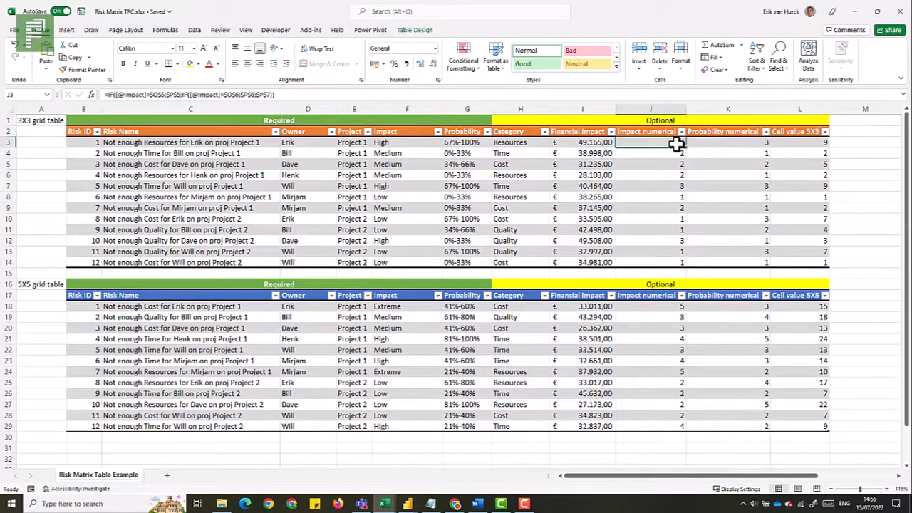
{"action": "left_click", "coordinate": [727, 146]}
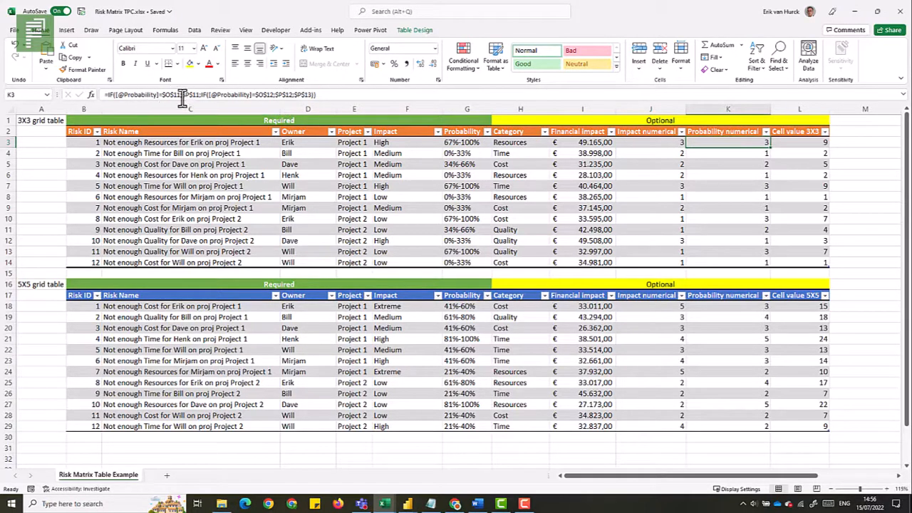
{"action": "left_click", "coordinate": [193, 142]}
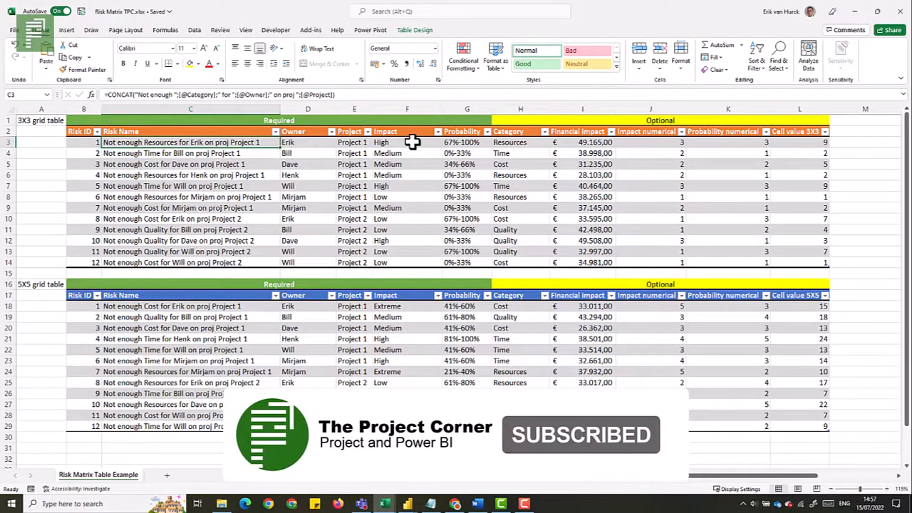
Check the name of the 3X3 risk table in the table design settings
{"action": "left_click", "coordinate": [264, 178]}
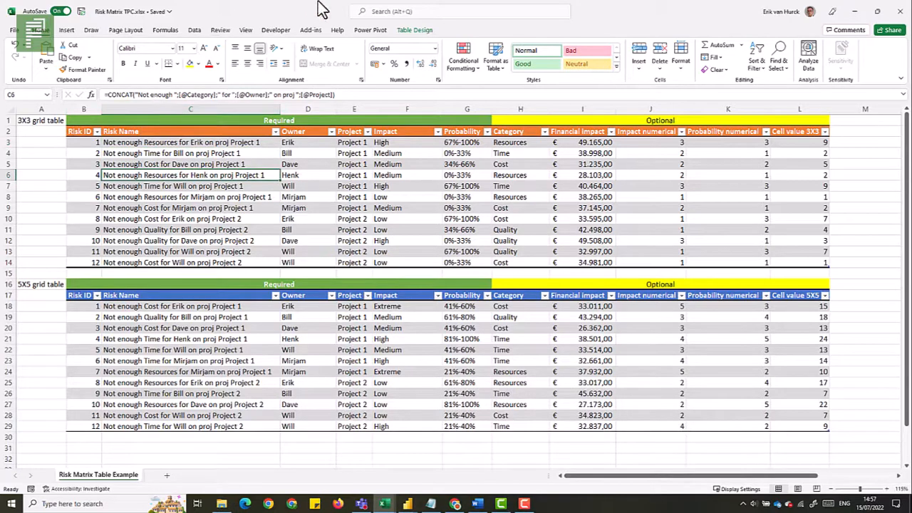
{"action": "left_click", "coordinate": [413, 31]}
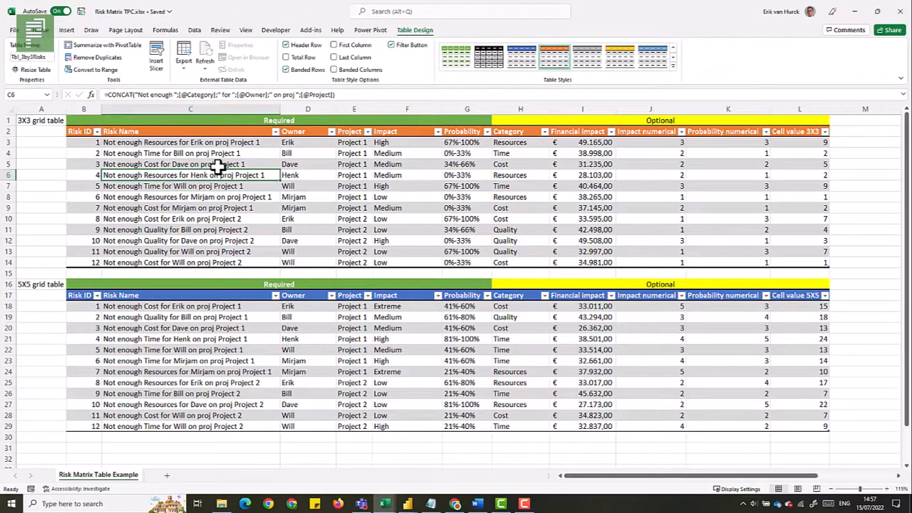
{"action": "left_click", "coordinate": [39, 31]}
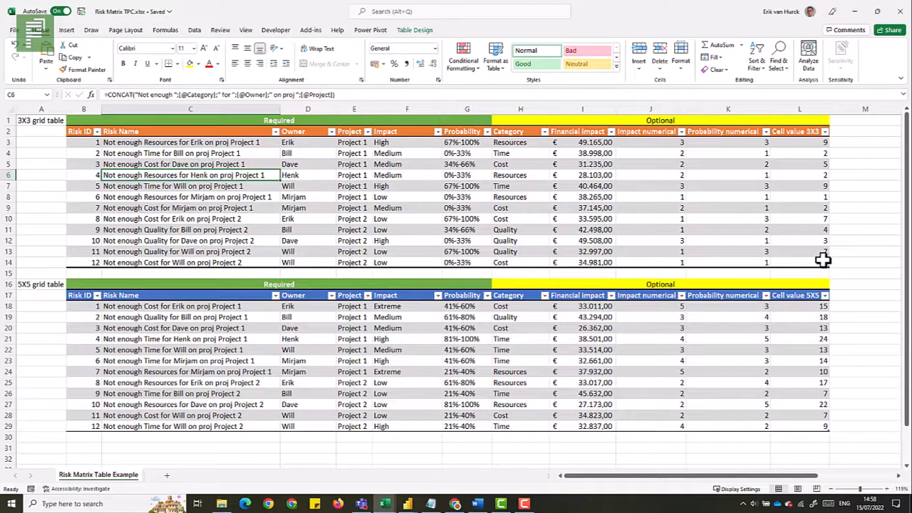
Save and close the Risk Matrix TPC workbook
{"action": "key", "text": "alt+Tab"}
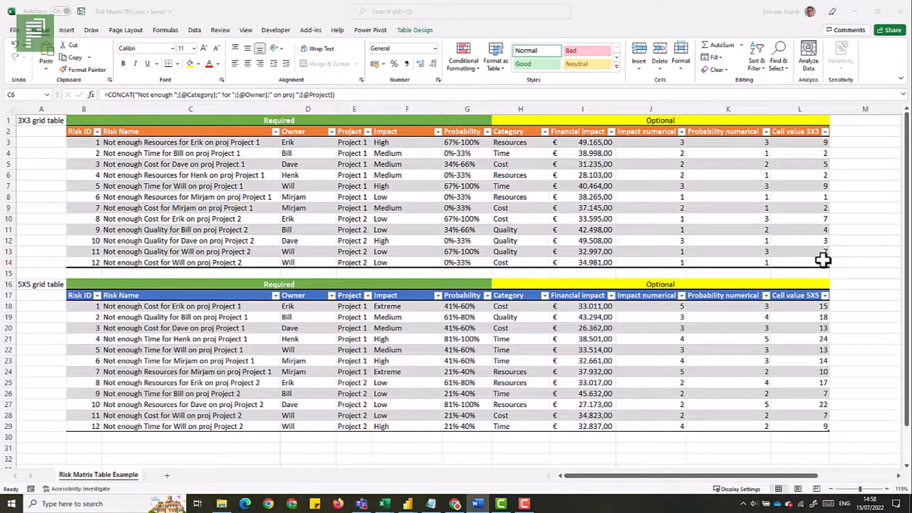
{"action": "left_click", "coordinate": [81, 14]}
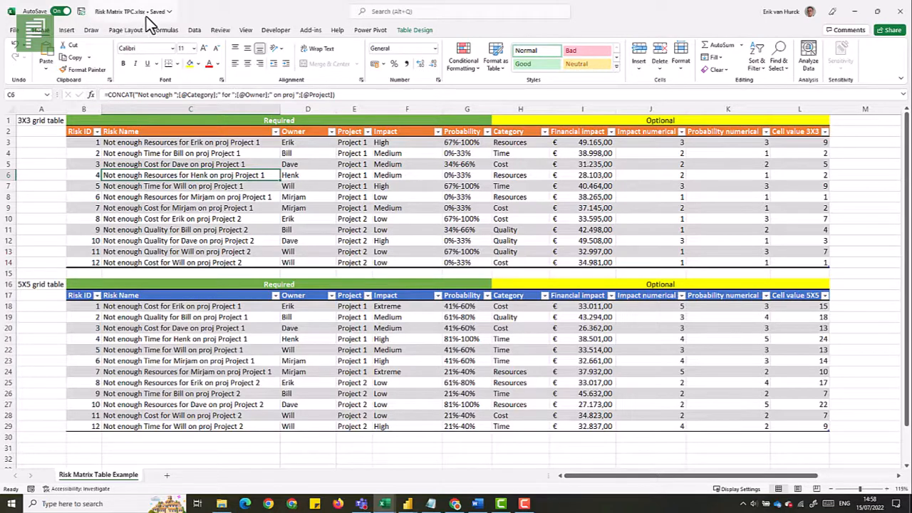
{"action": "left_click", "coordinate": [900, 15]}
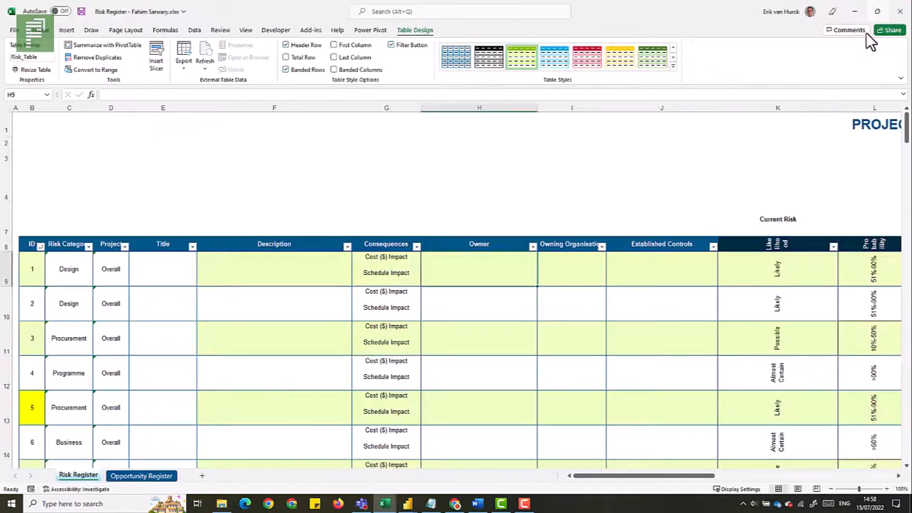
Switch to the Risk Matrix Excel report in Power BI Desktop and select the 3 by 3 grid visual
{"action": "mouse_move", "coordinate": [408, 504]}
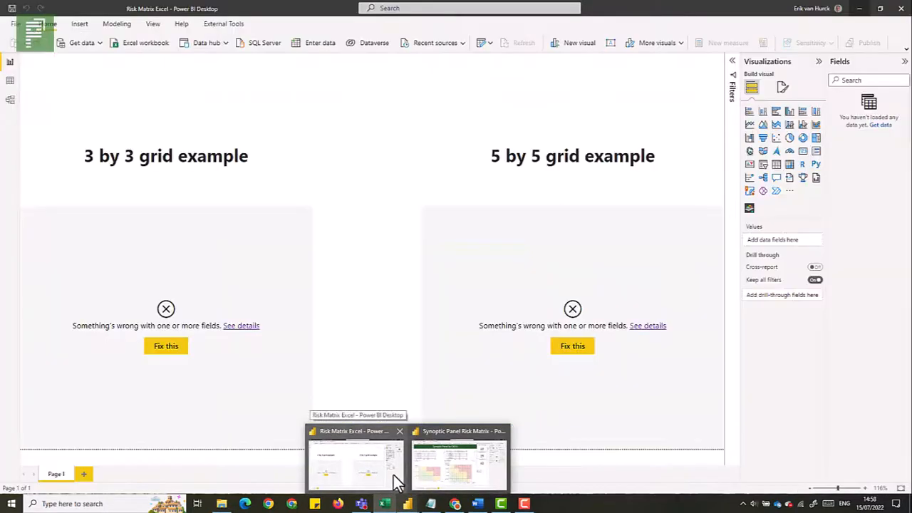
{"action": "left_click", "coordinate": [393, 475]}
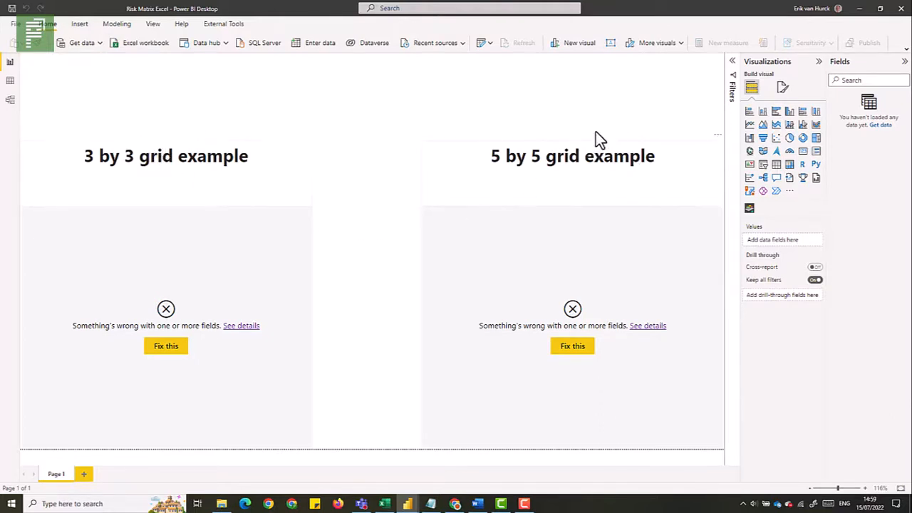
{"action": "left_click", "coordinate": [306, 231]}
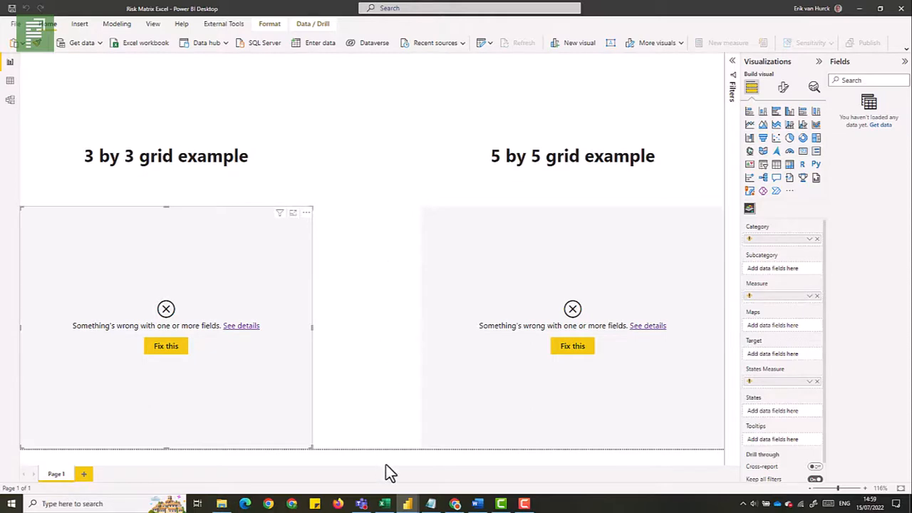
Review the finished Synoptic Panel Risk Matrix report's Excel version page, then return to the Risk Matrix Excel report
{"action": "mouse_move", "coordinate": [408, 502]}
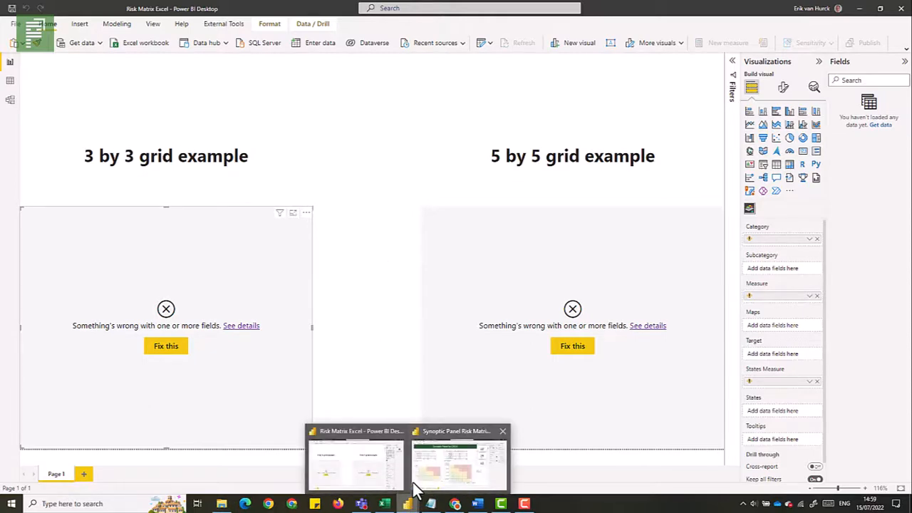
{"action": "left_click", "coordinate": [414, 482]}
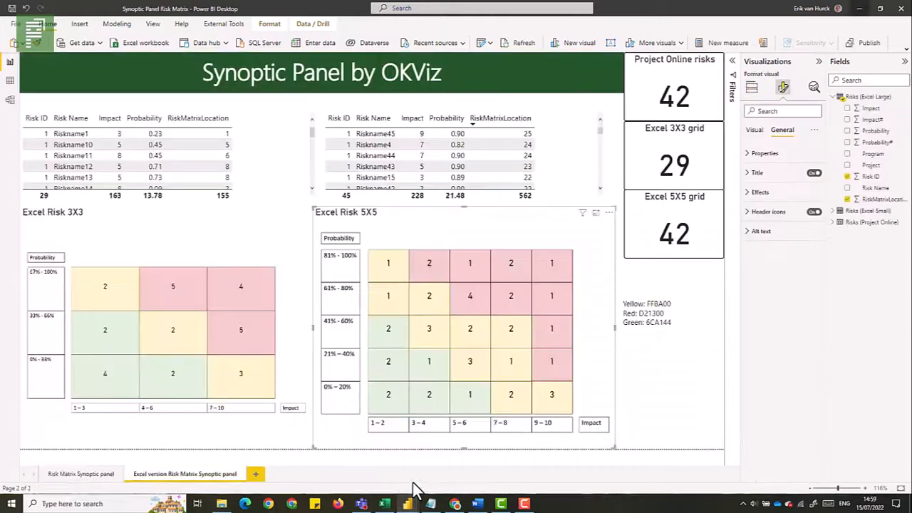
{"action": "left_click", "coordinate": [274, 190]}
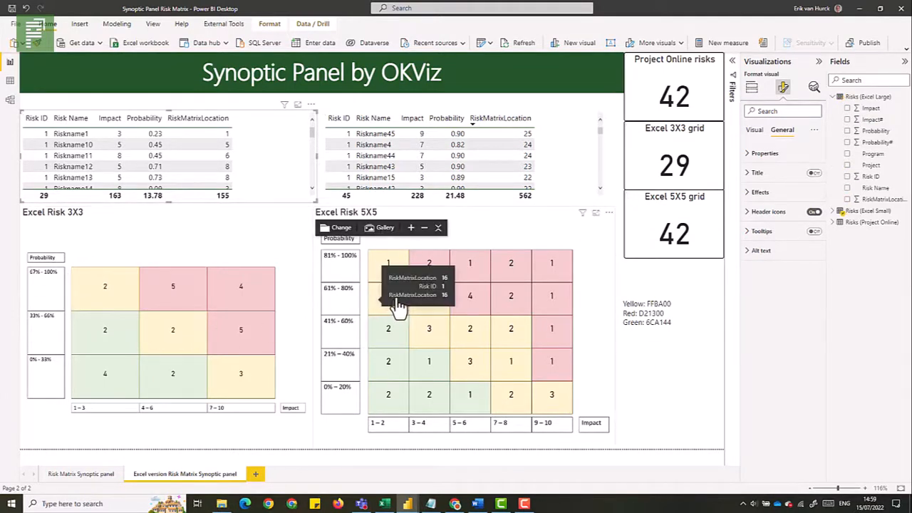
{"action": "mouse_move", "coordinate": [405, 504]}
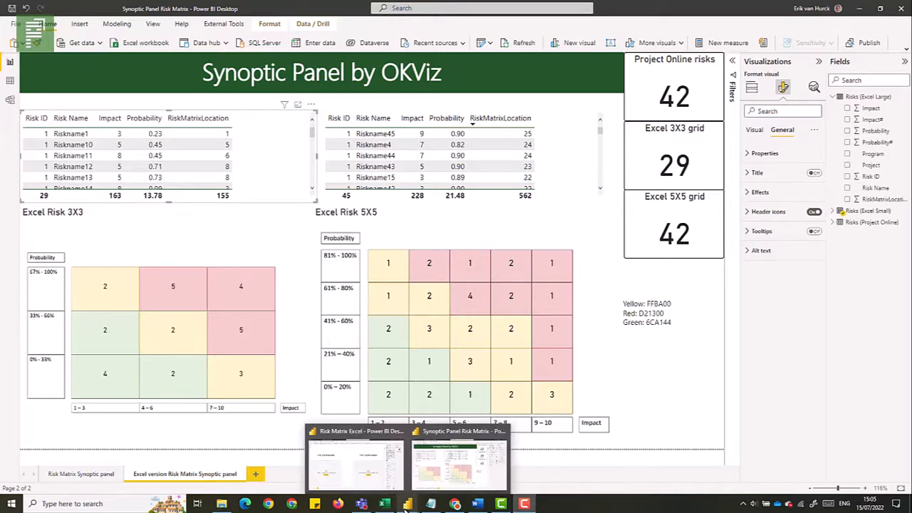
{"action": "left_click", "coordinate": [372, 460]}
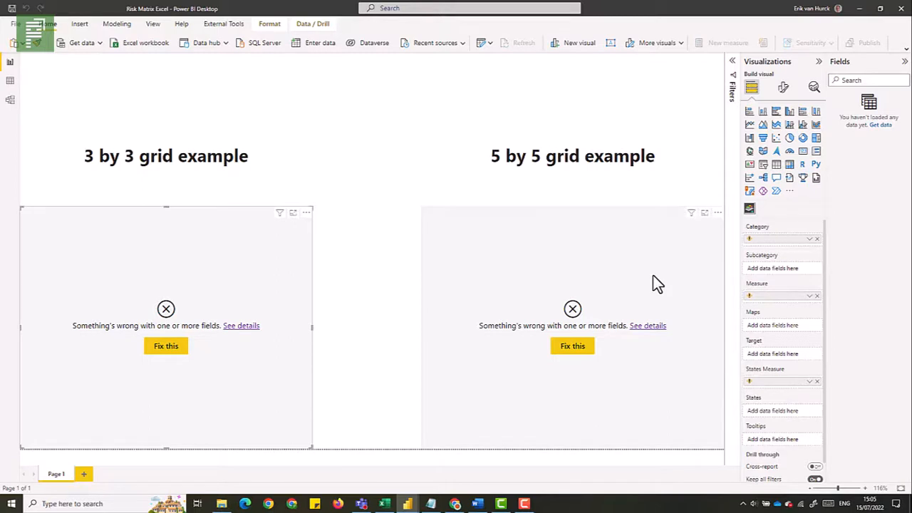
Open the Risk Matrix TPC.xlsx workbook as an Excel data source
{"action": "left_click", "coordinate": [139, 45]}
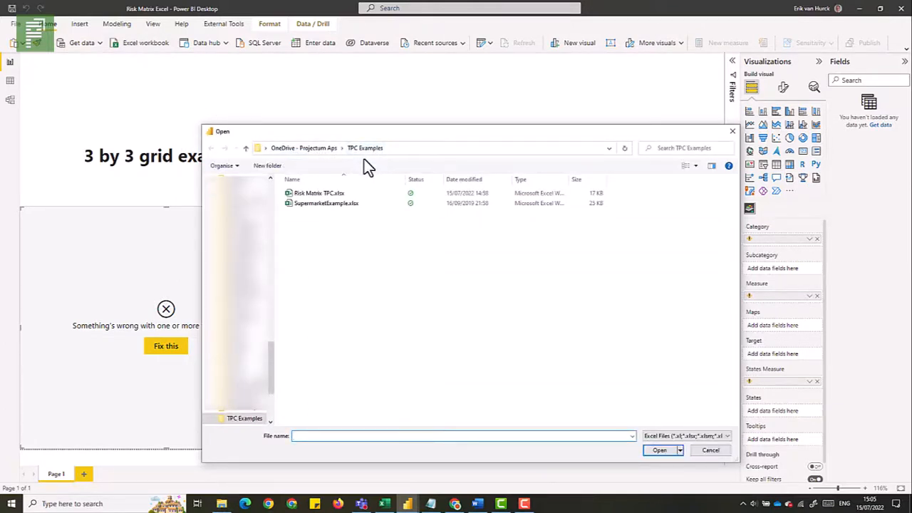
{"action": "left_click", "coordinate": [350, 193]}
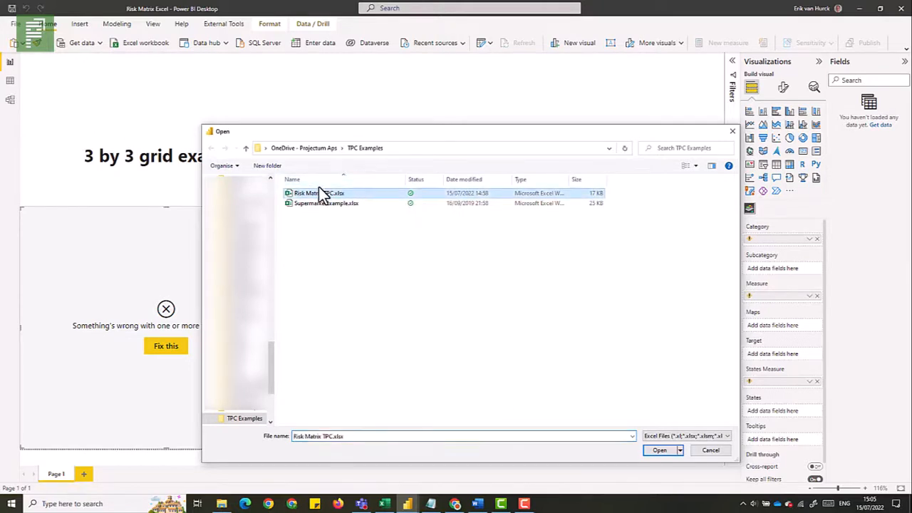
{"action": "left_click", "coordinate": [645, 450]}
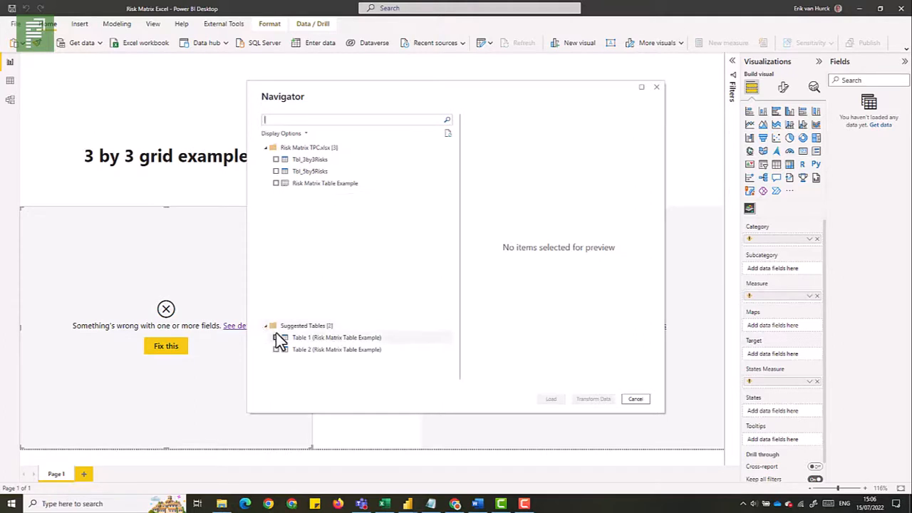
Select the Tbl_3by3Risks and Tbl_5by5Risks tables and open them in the Power Query Editor
{"action": "left_click", "coordinate": [318, 337]}
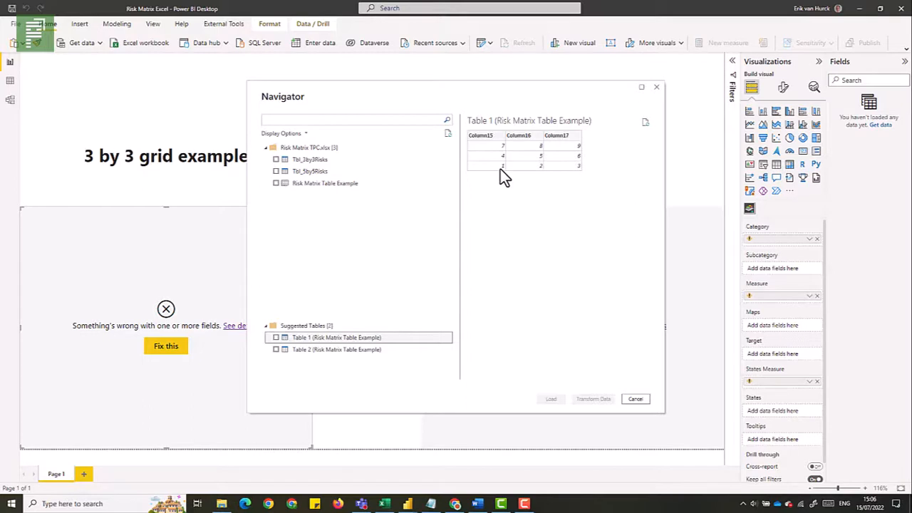
{"action": "left_click", "coordinate": [276, 159]}
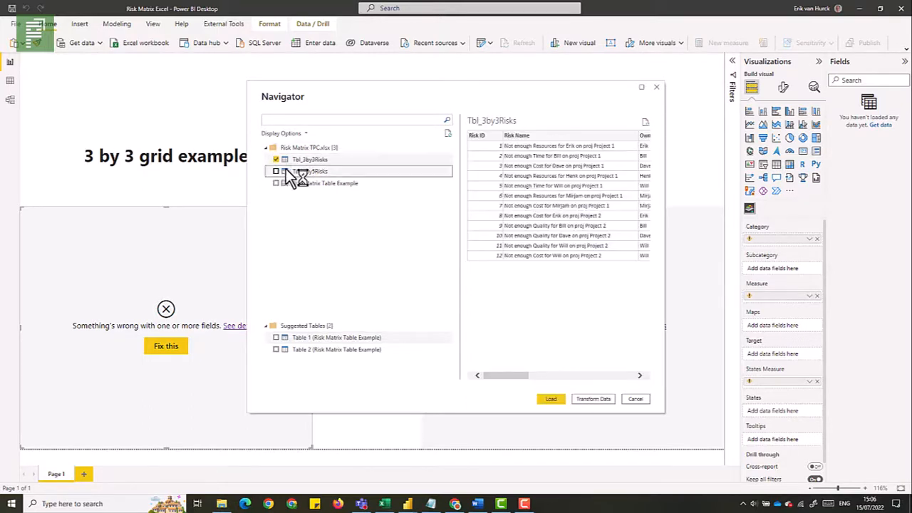
{"action": "left_click", "coordinate": [277, 171]}
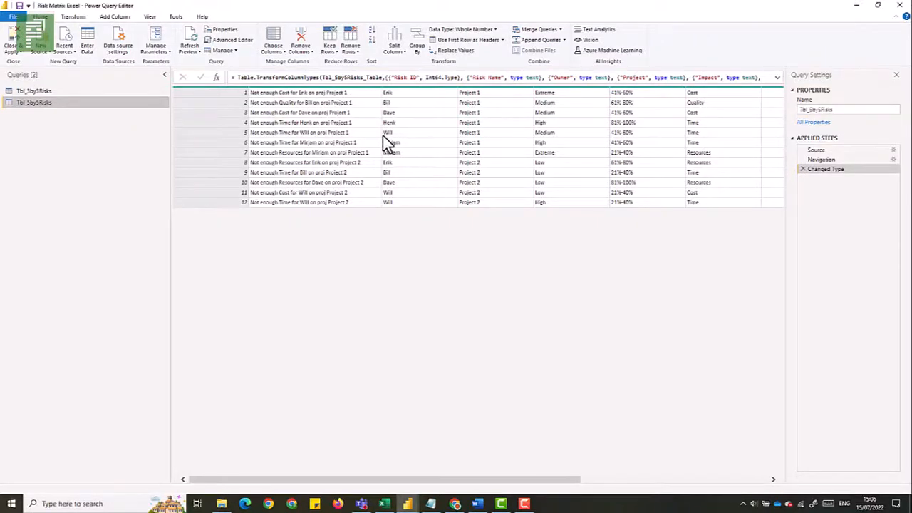
{"action": "left_click", "coordinate": [413, 146]}
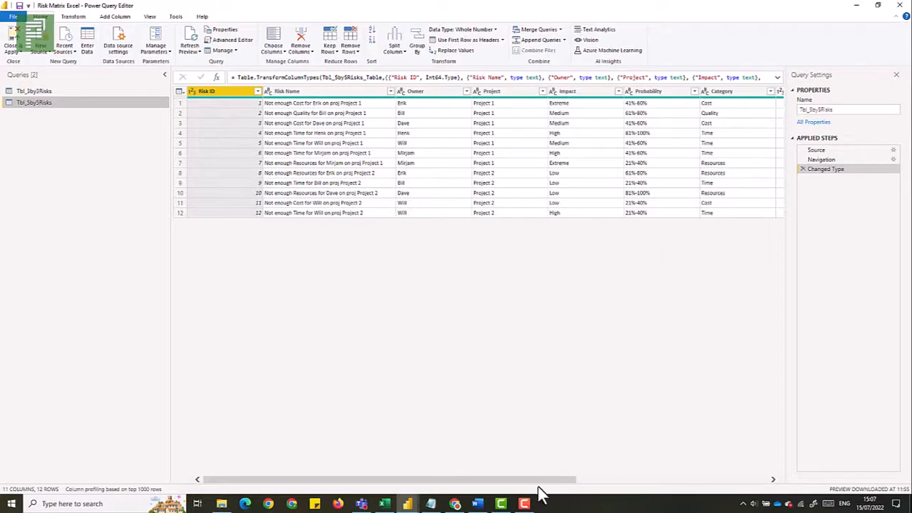
Change the Tbl_5by5Risks Financial impact column type to Fixed decimal number, replacing the current conversion
{"action": "left_click_drag", "start_coordinate": [539, 480], "coordinate": [745, 459]}
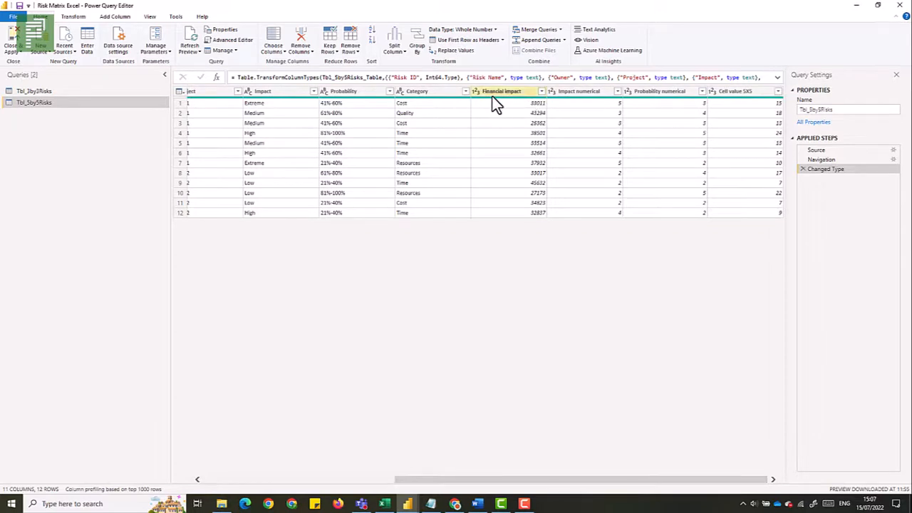
{"action": "right_click", "coordinate": [515, 93]}
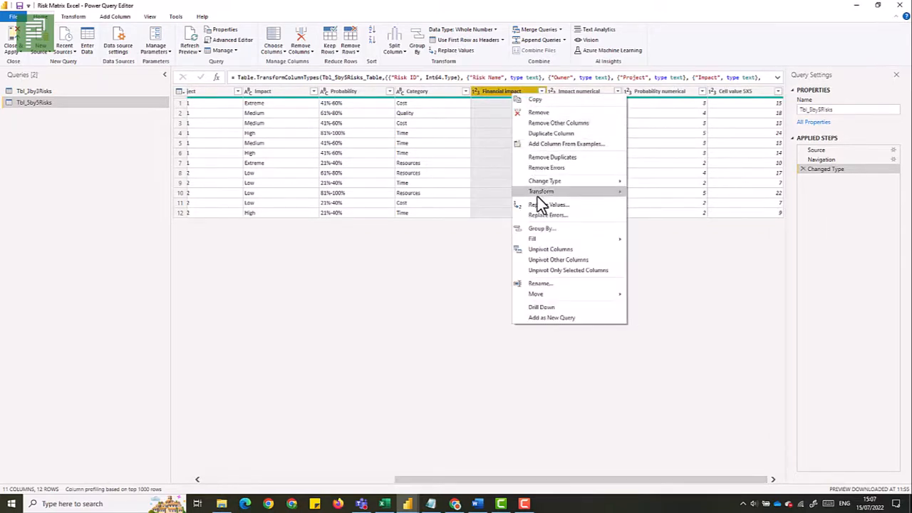
{"action": "mouse_move", "coordinate": [578, 182]}
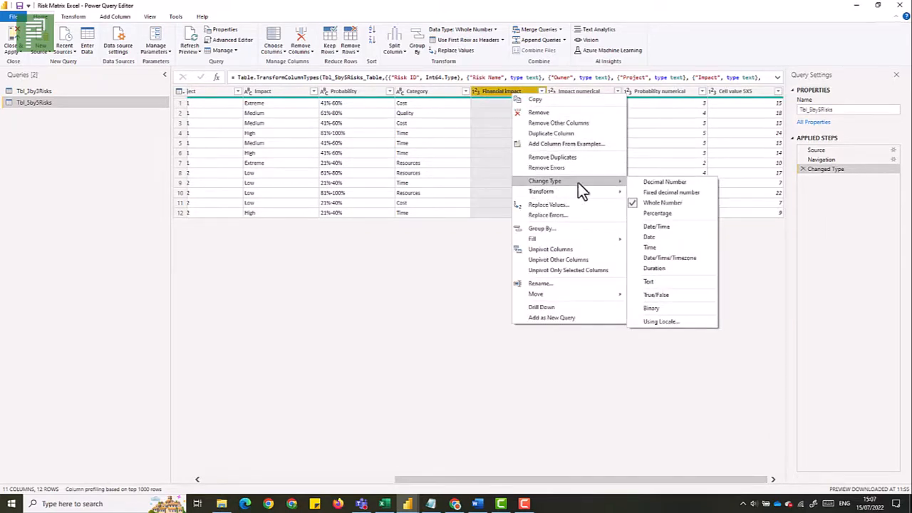
{"action": "left_click", "coordinate": [635, 192]}
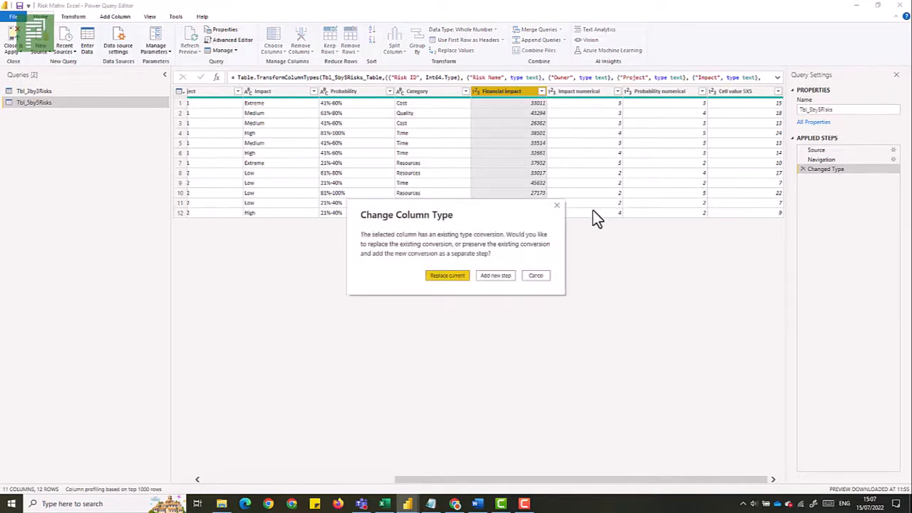
{"action": "left_click", "coordinate": [448, 275]}
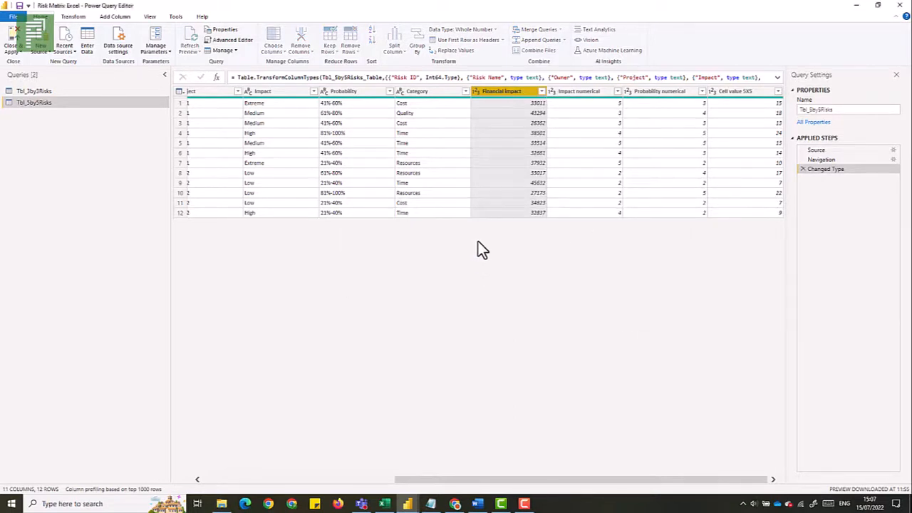
{"action": "right_click", "coordinate": [576, 94]}
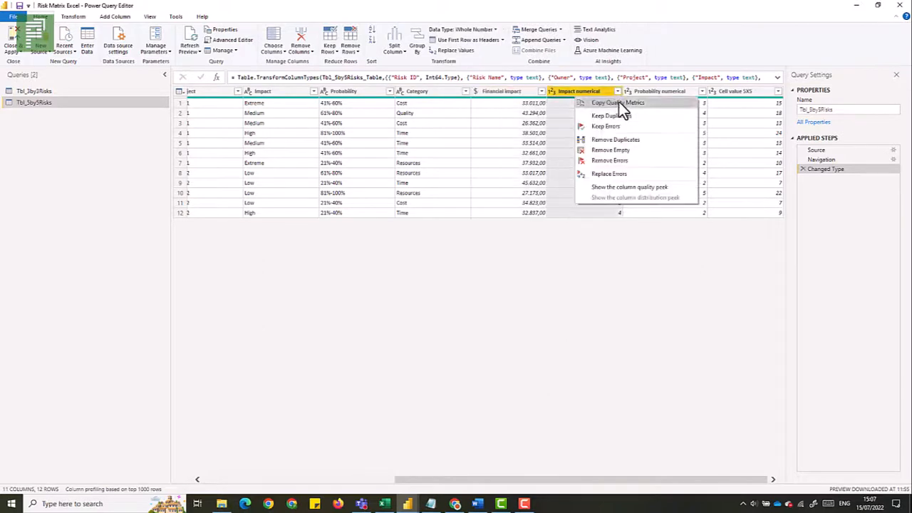
{"action": "left_click", "coordinate": [727, 124]}
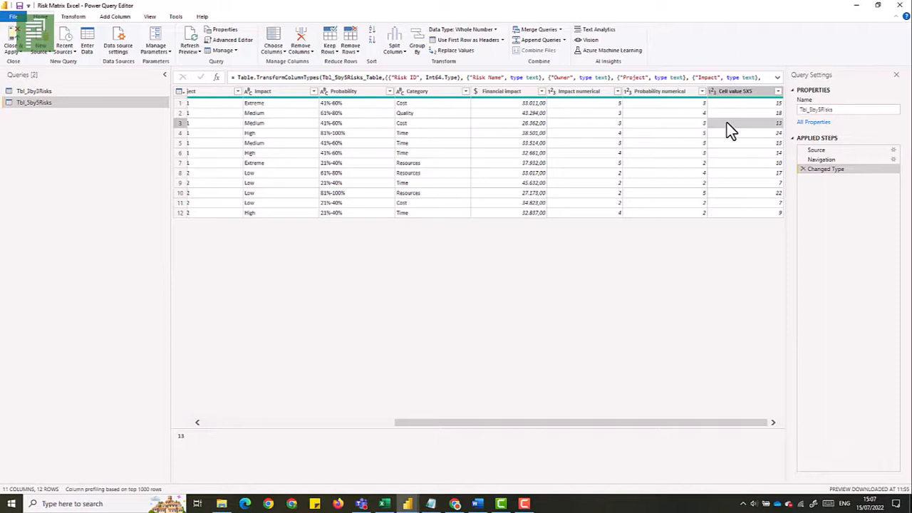
Change the Tbl_3by3Risks Financial impact column type to Fixed decimal number, replacing the current conversion
{"action": "left_click", "coordinate": [96, 92]}
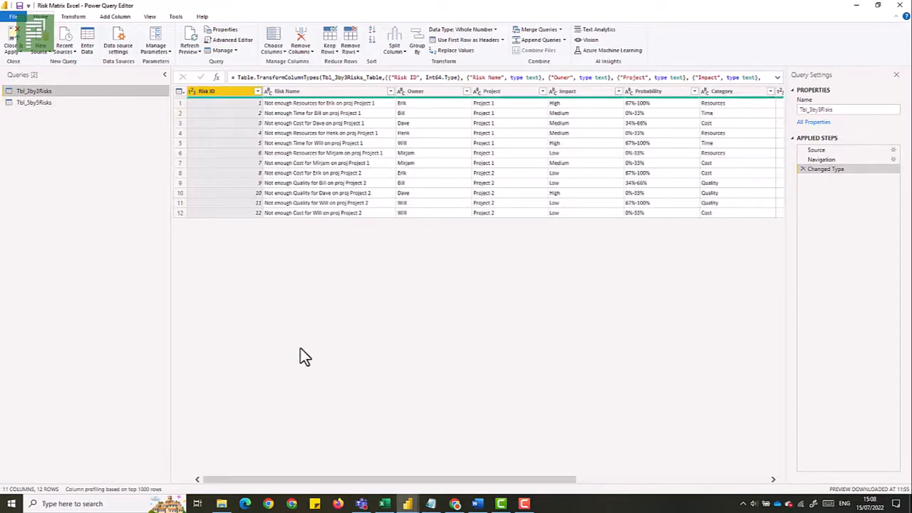
{"action": "left_click_drag", "start_coordinate": [264, 479], "coordinate": [497, 472]}
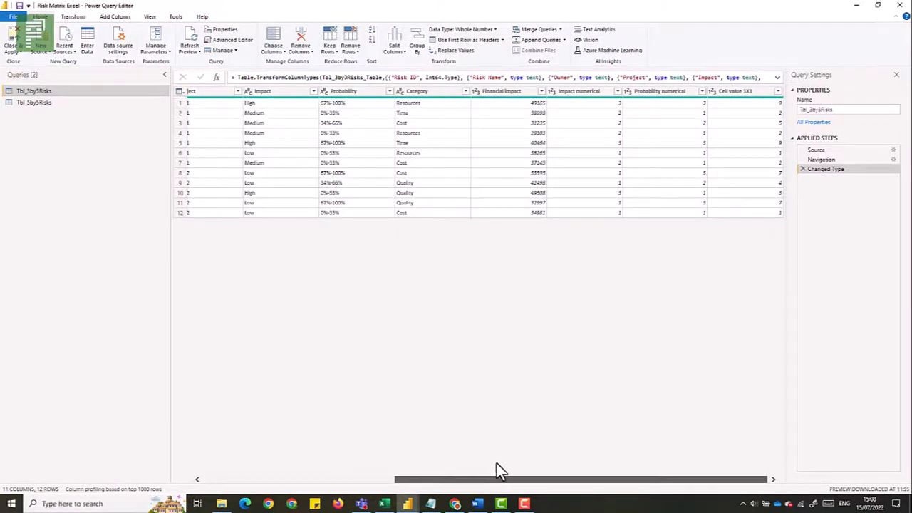
{"action": "right_click", "coordinate": [517, 91]}
{"action": "mouse_move", "coordinate": [558, 178]}
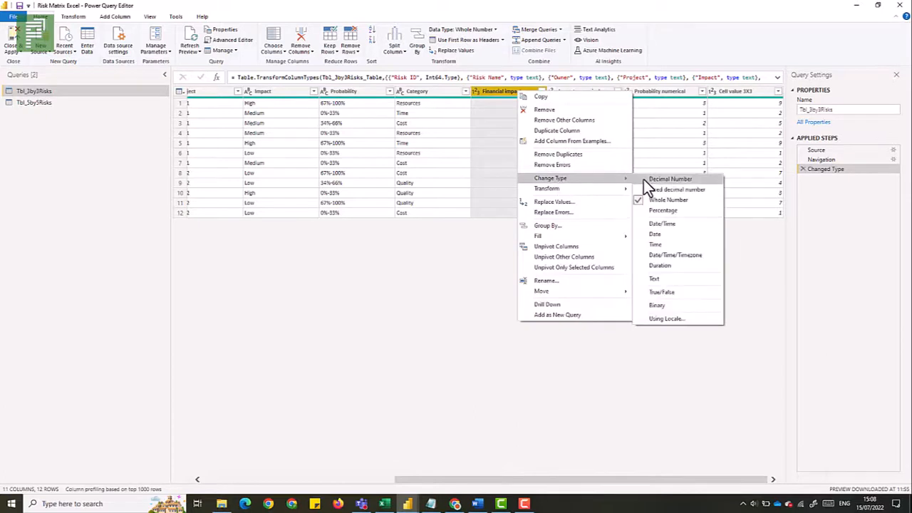
{"action": "left_click", "coordinate": [646, 188]}
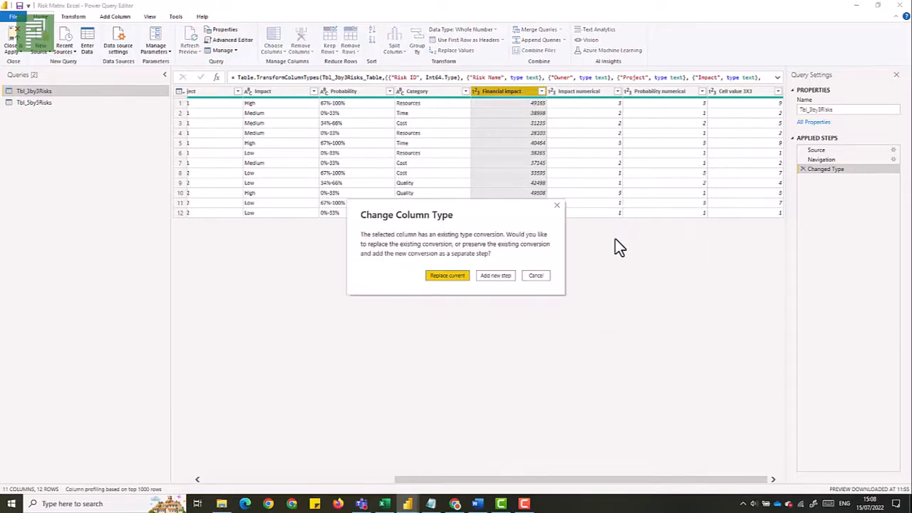
{"action": "left_click", "coordinate": [457, 277]}
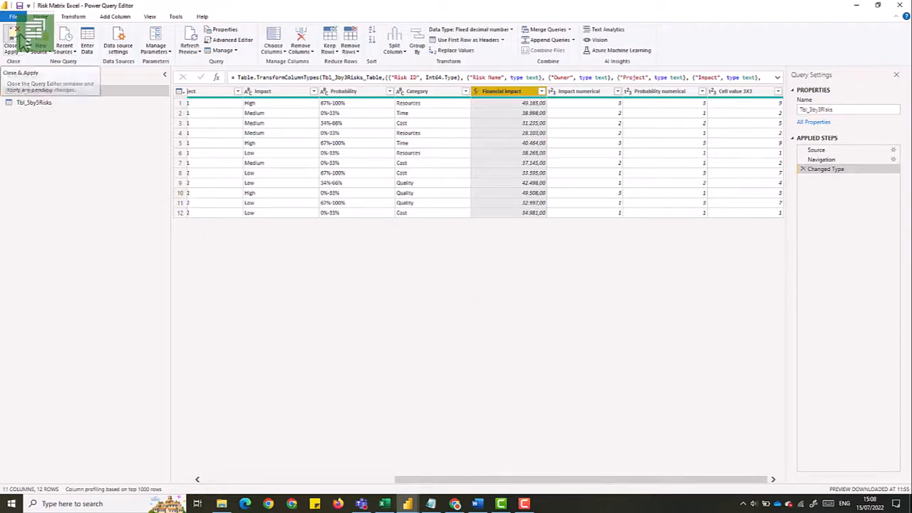
Close and apply the query changes, then expand the Tbl_3by3Risks table and open its field options
{"action": "left_click", "coordinate": [25, 52]}
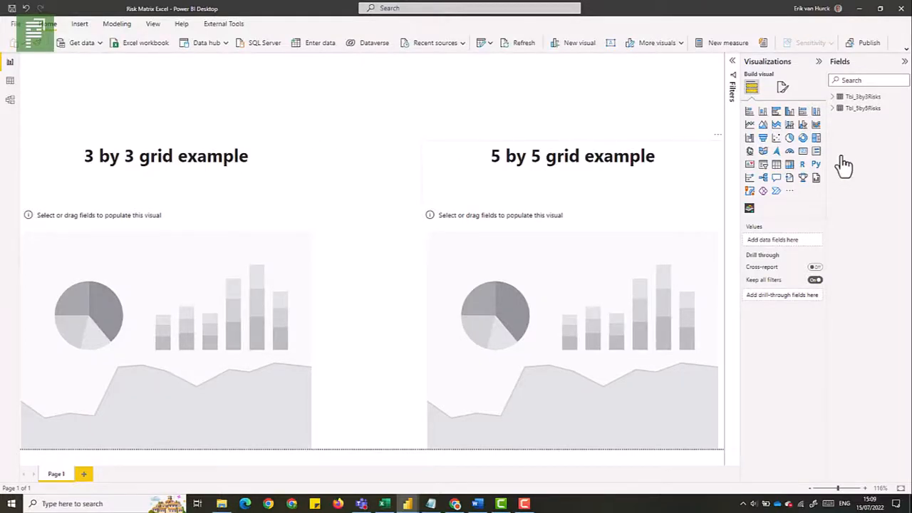
{"action": "left_click", "coordinate": [841, 99]}
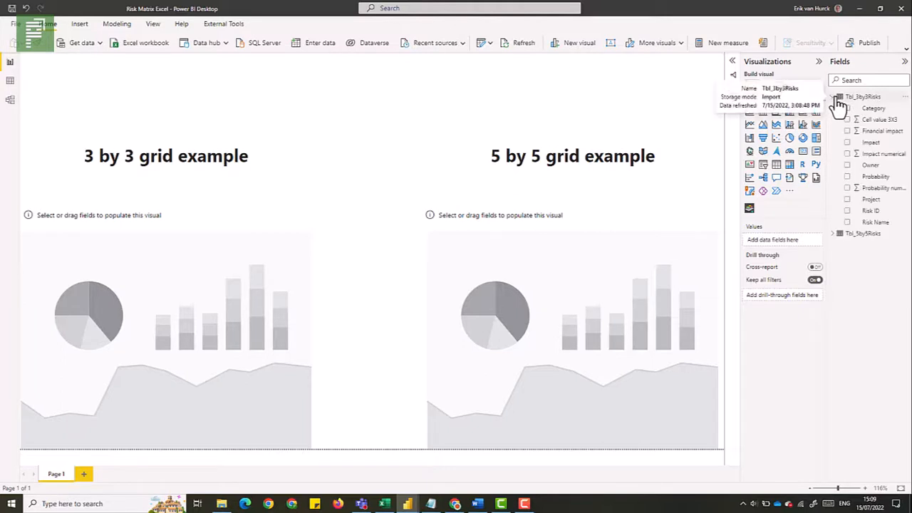
{"action": "right_click", "coordinate": [852, 101]}
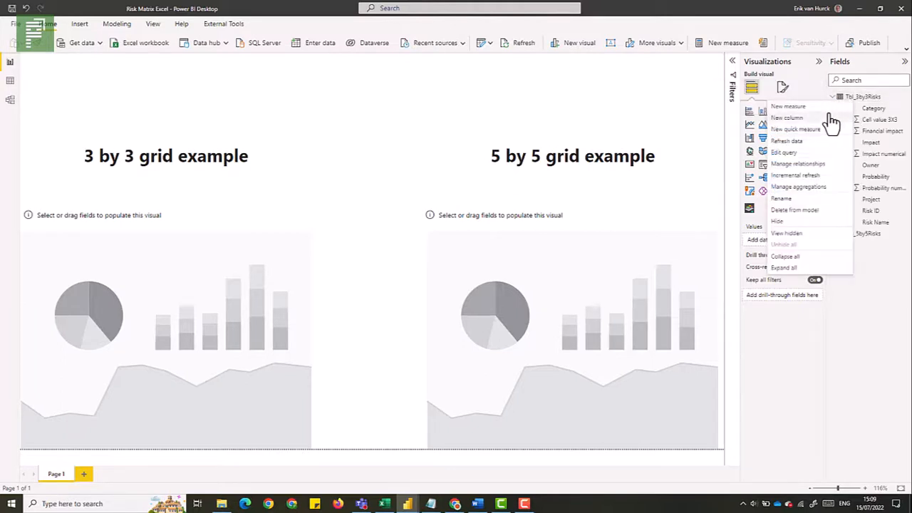